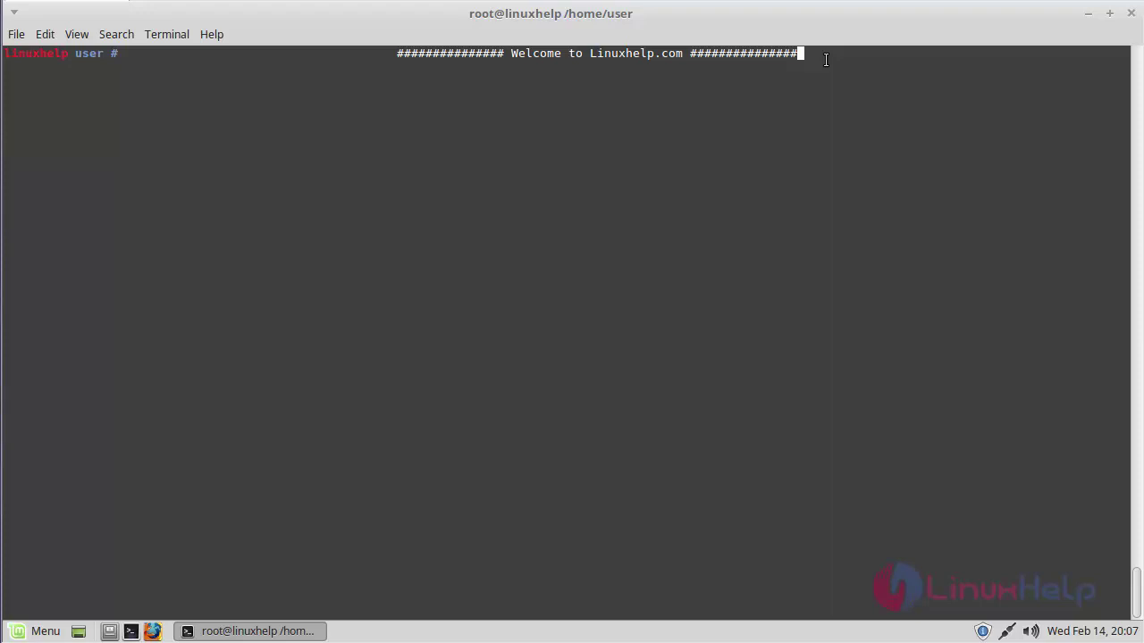
Step: Refresh the package lists with apt-get update
key("Return")
key("Return")
key("Return")
type("apt-get update")
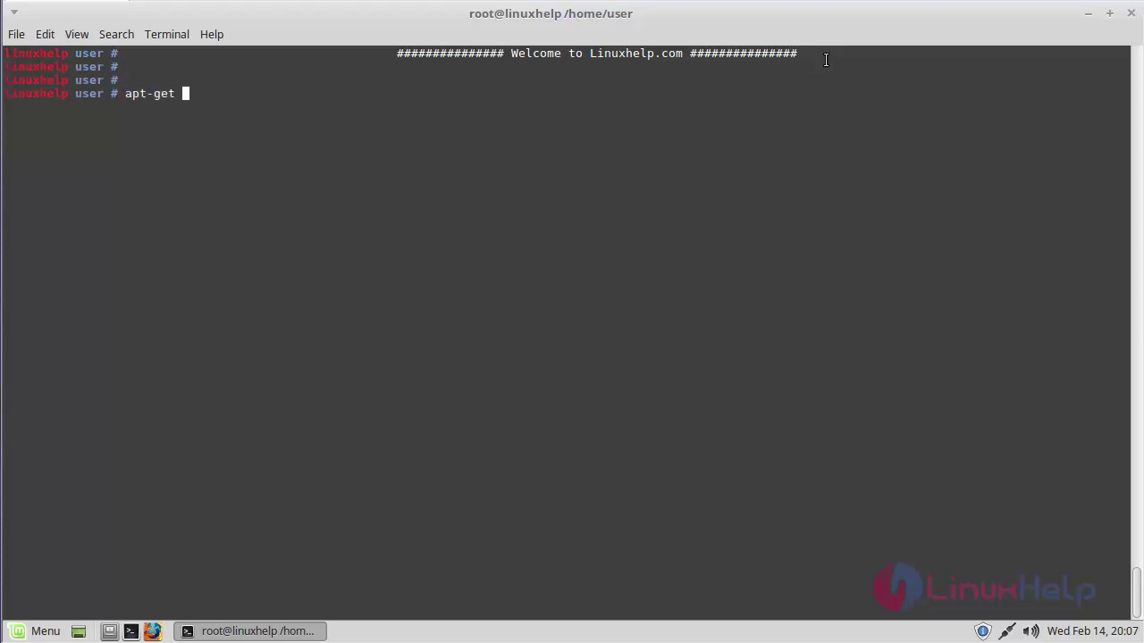
key("Return")
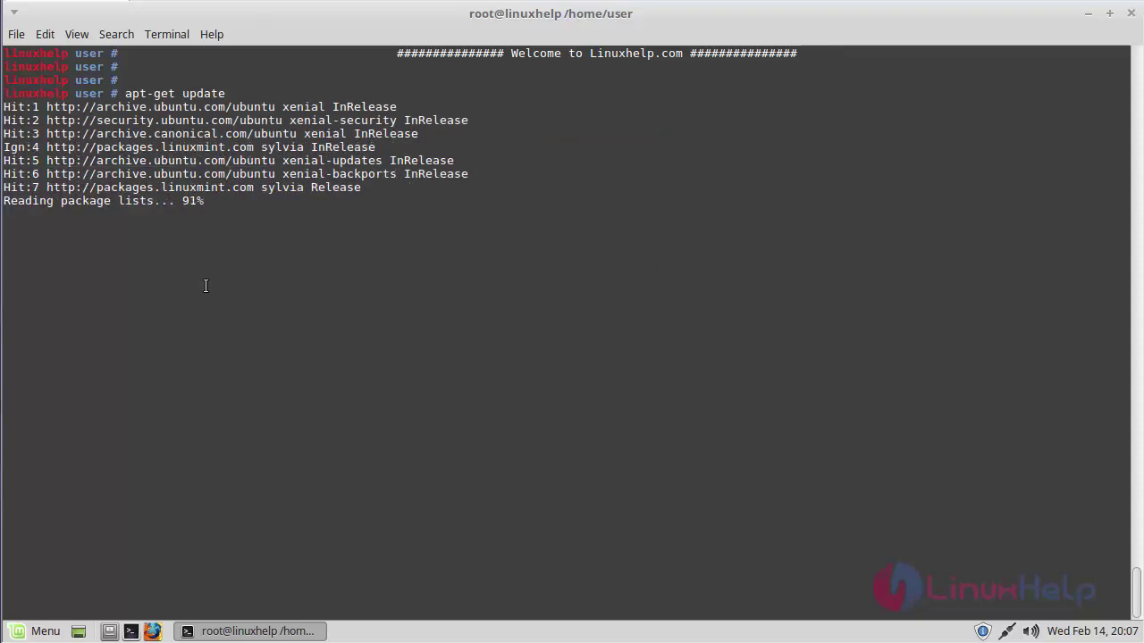
Step: Add the ppa:mank319/go-for-it repository, confirming the prompt, then clear the screen
key("Return")
key("Return")
key("Return")
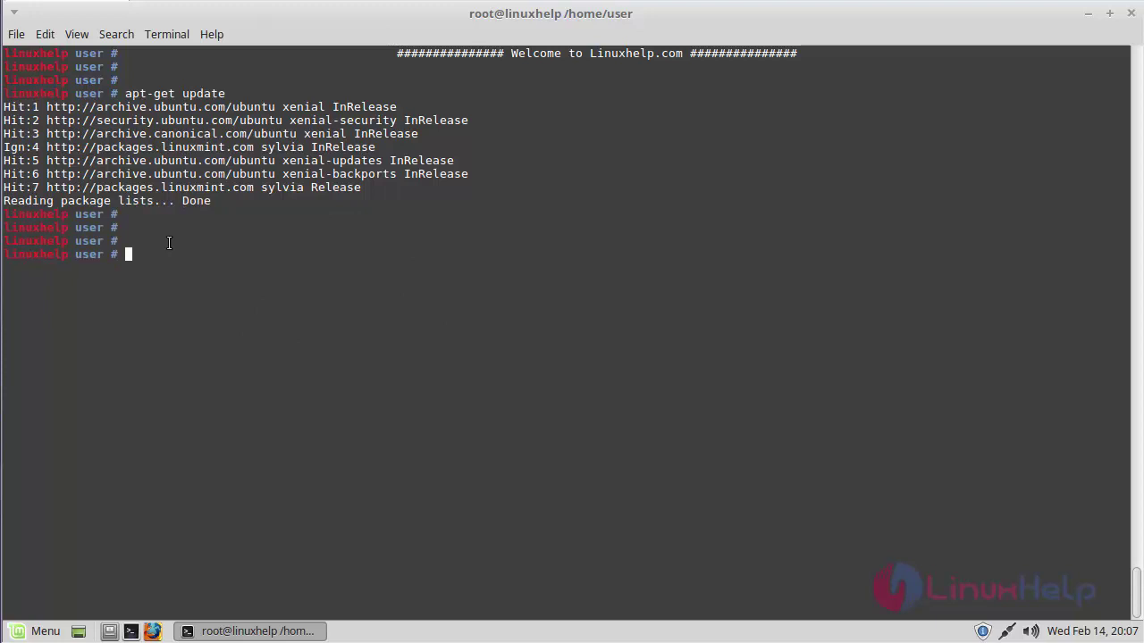
type("add-apt-repository ppa:mank319/go-for-it")
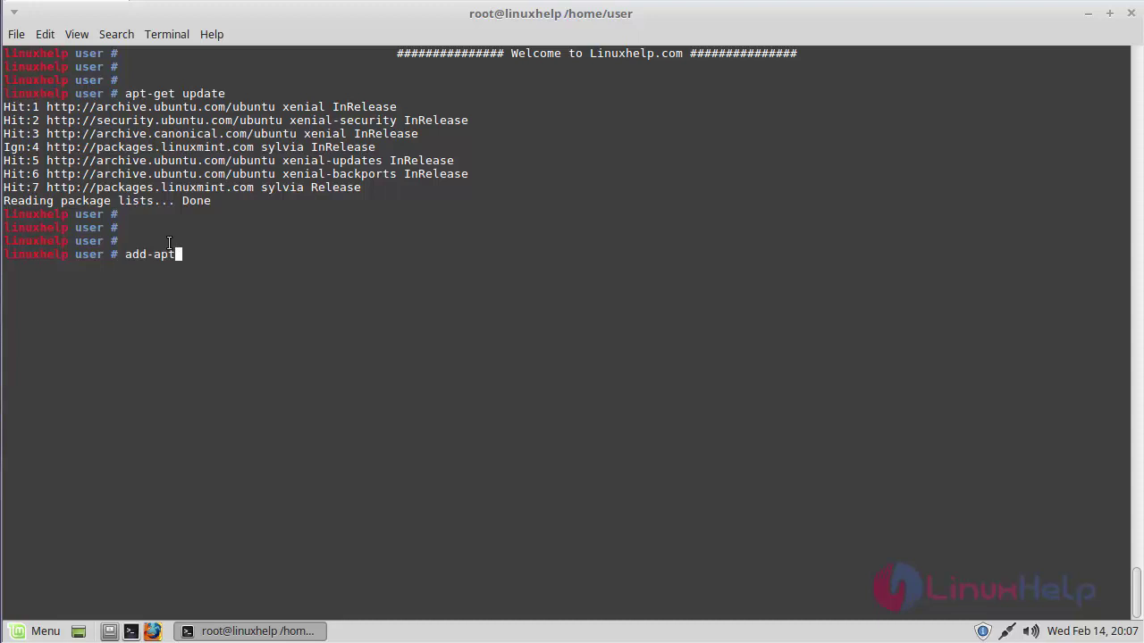
key("Return")
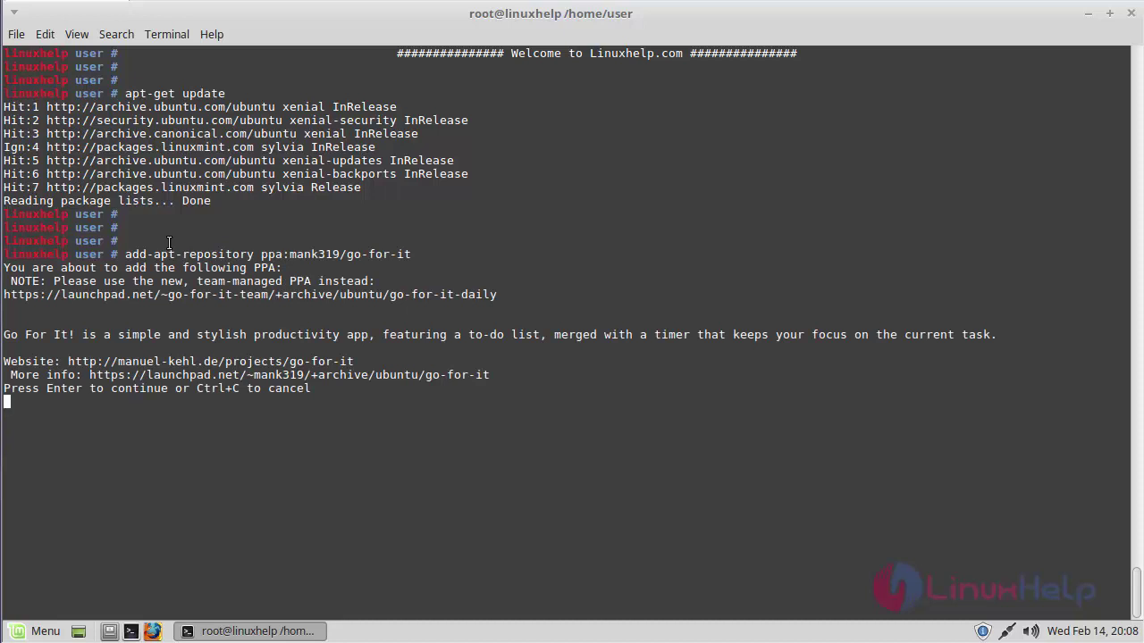
key("Return")
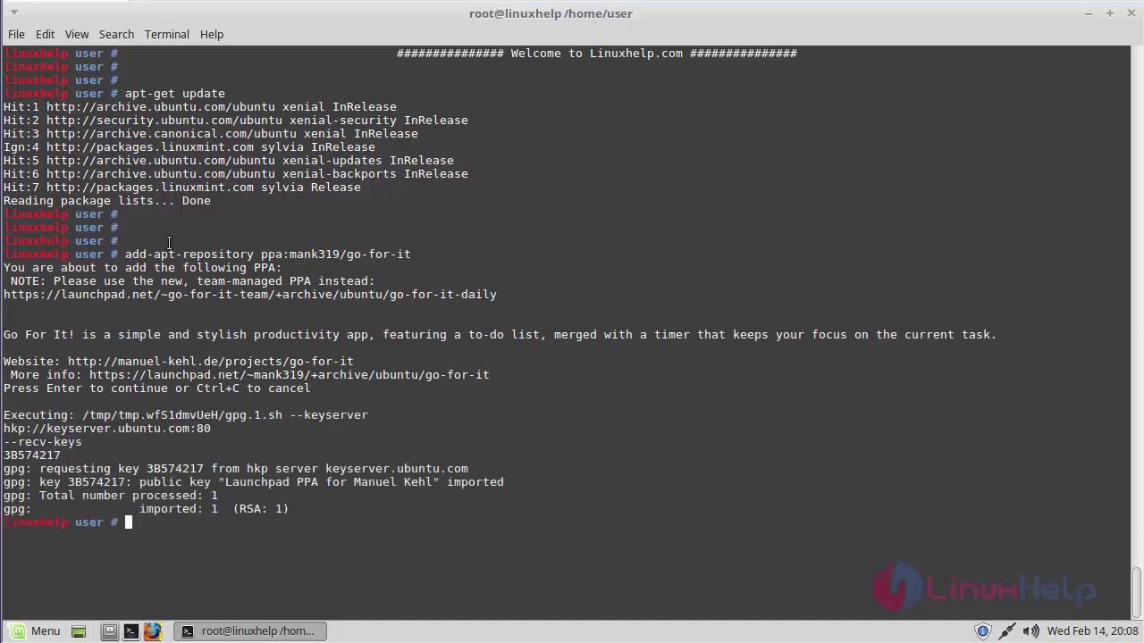
key("ctrl+l")
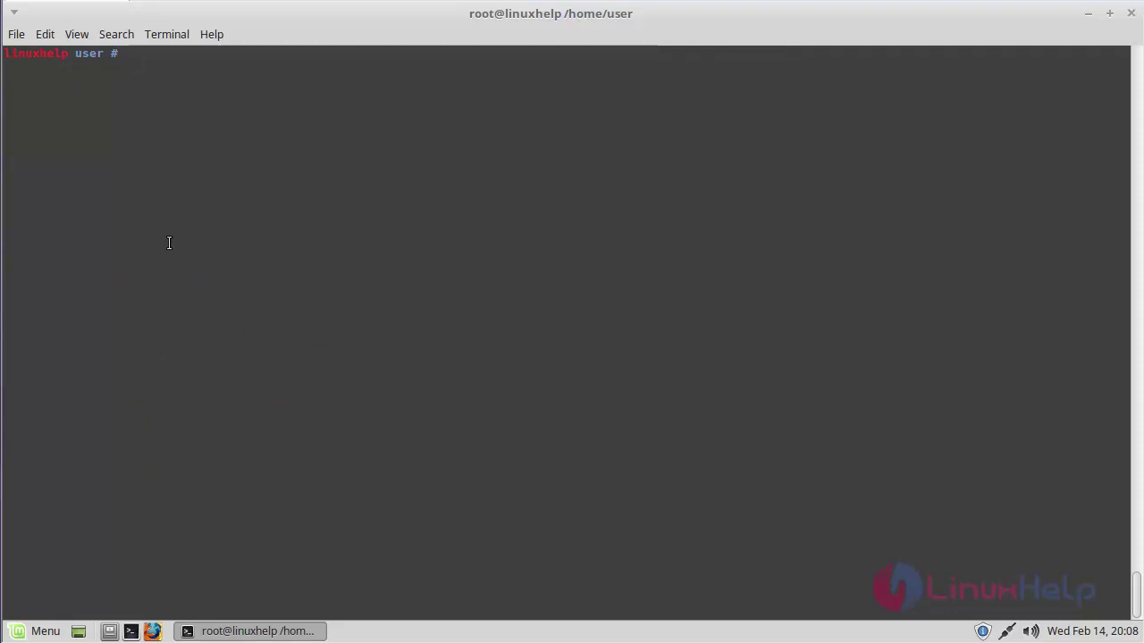
Step: Rerun apt-get update so the new Go For It! PPA is included
type("apt-ge")
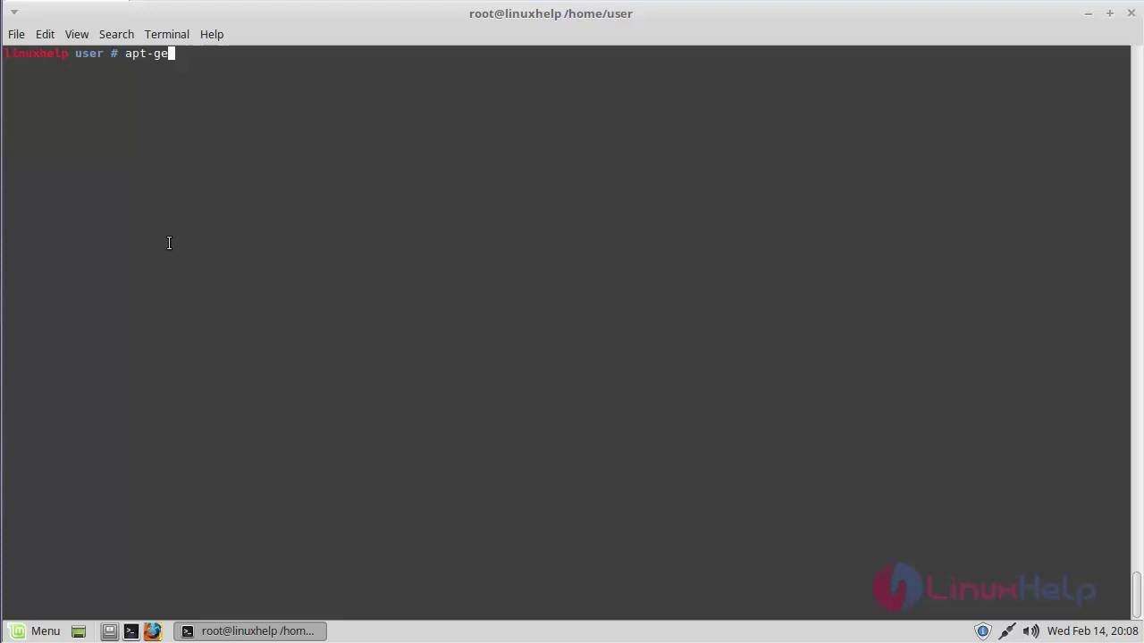
type("t update")
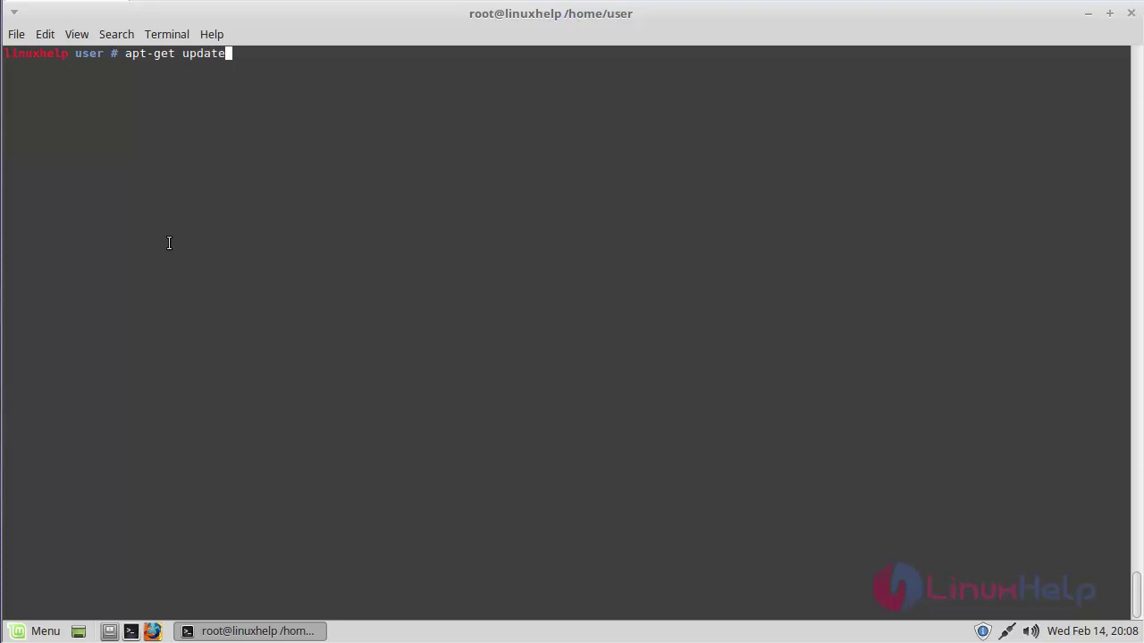
key("Return")
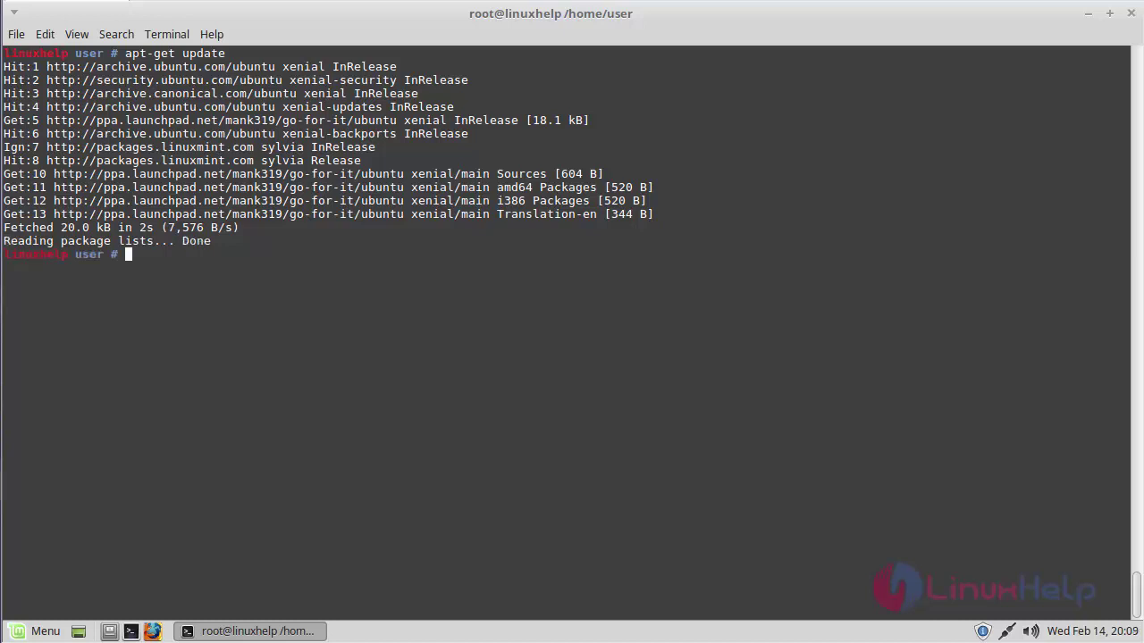
key("Return")
key("Return")
key("Return")
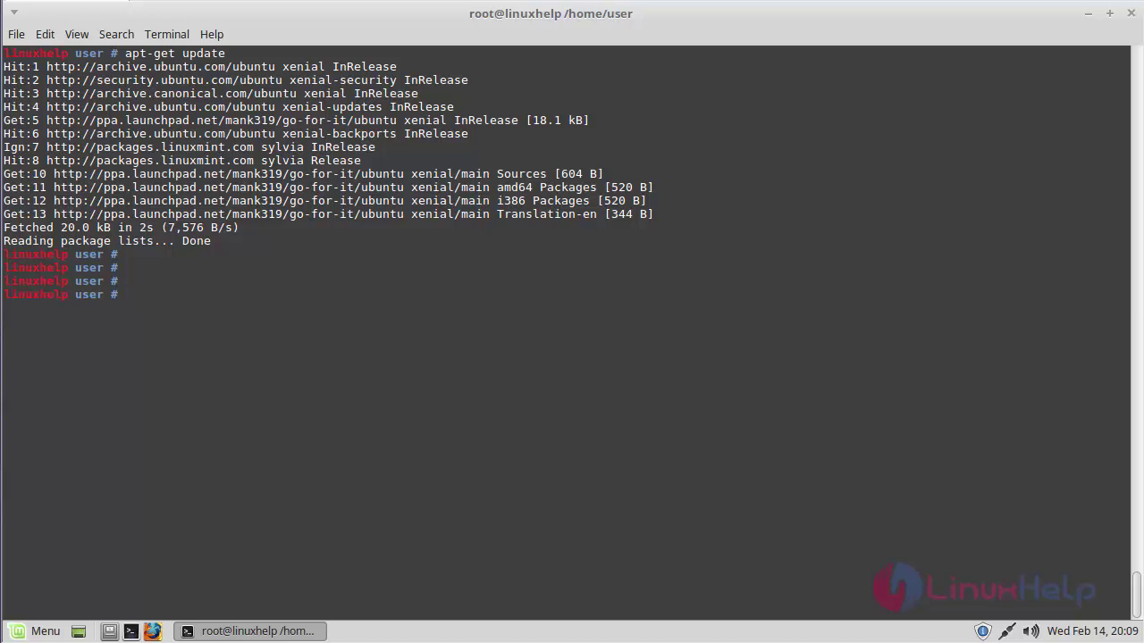
Step: Install the go-for-it package with apt-get install go-for-it
type("apt-get install go-for-it")
key("Return")
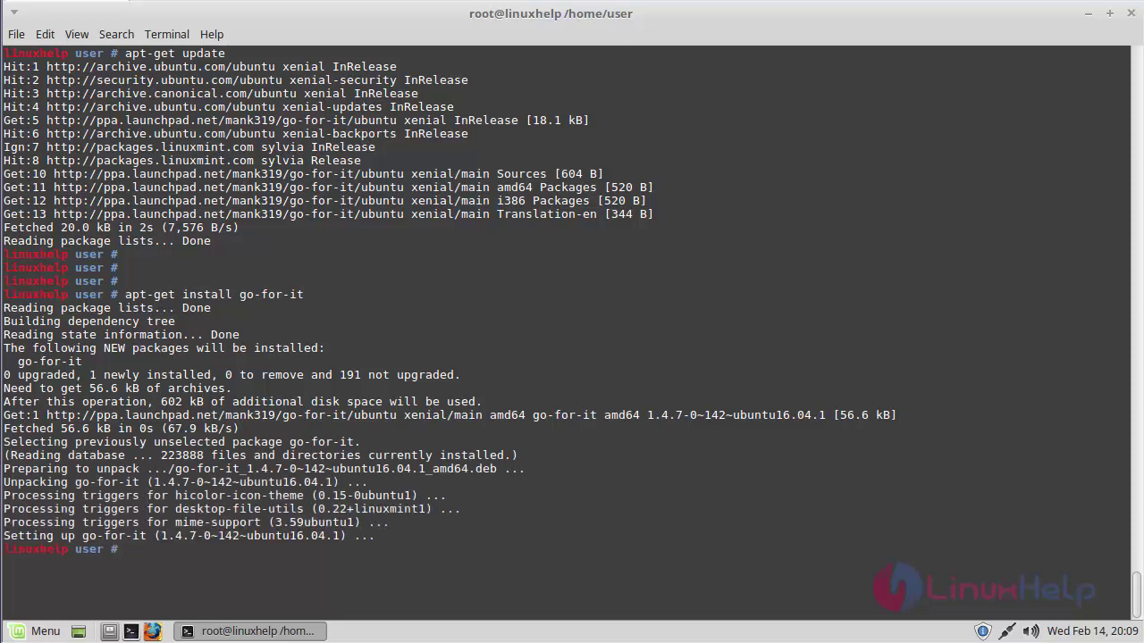
key("Return")
key("Return")
key("Return")
key("Return")
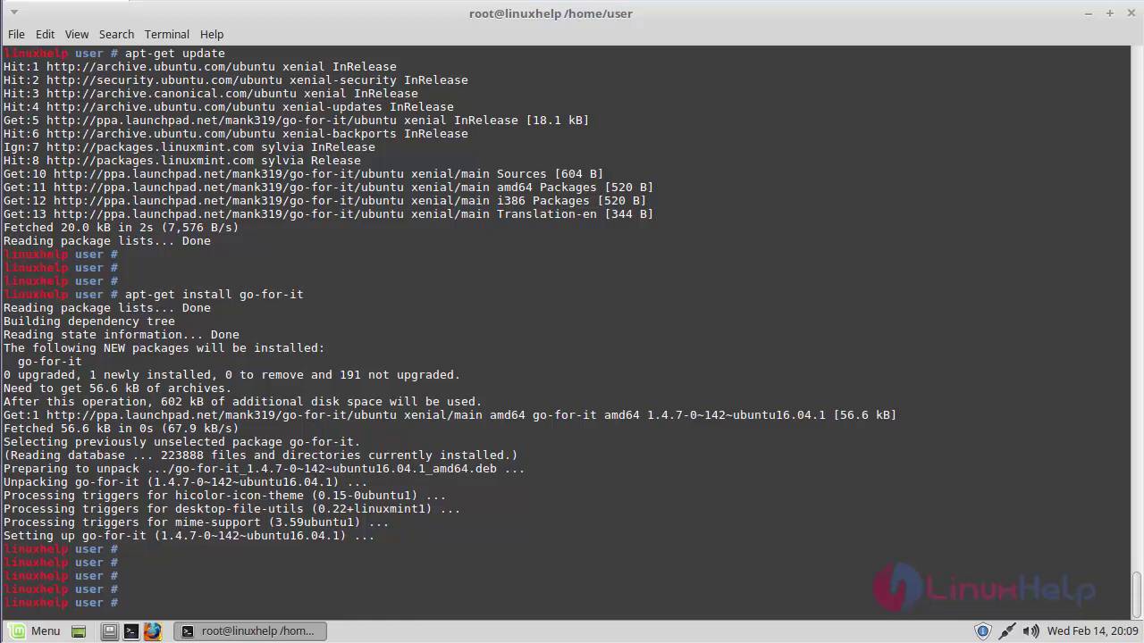
Step: Search 'go-for' in the Mint Menu and launch the Go For It! app
left_click(40, 631)
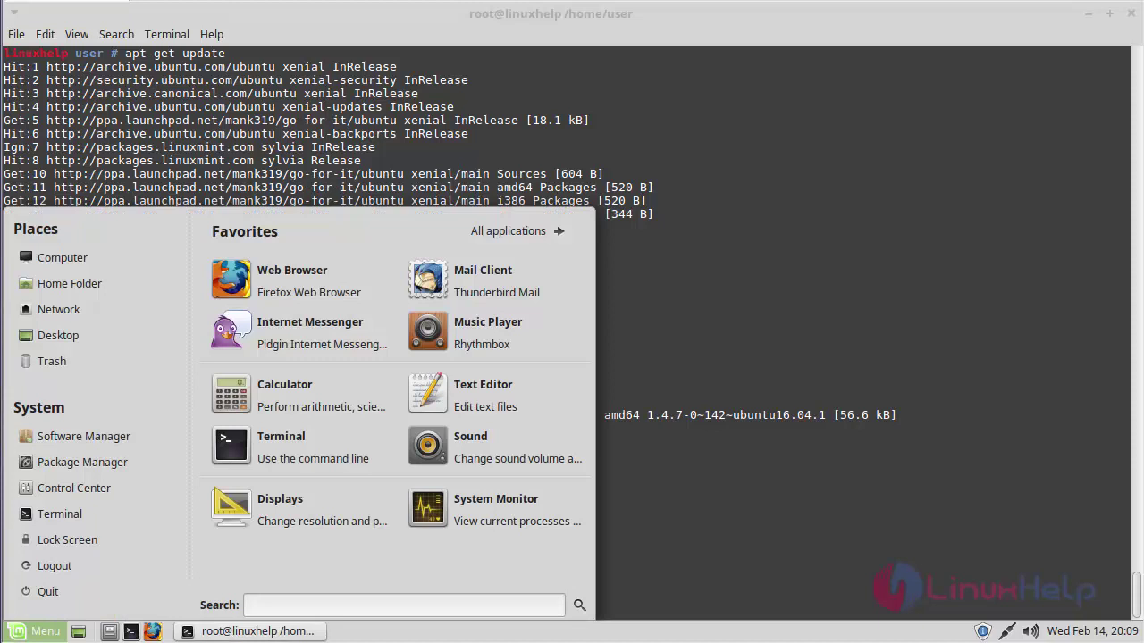
type("go-for")
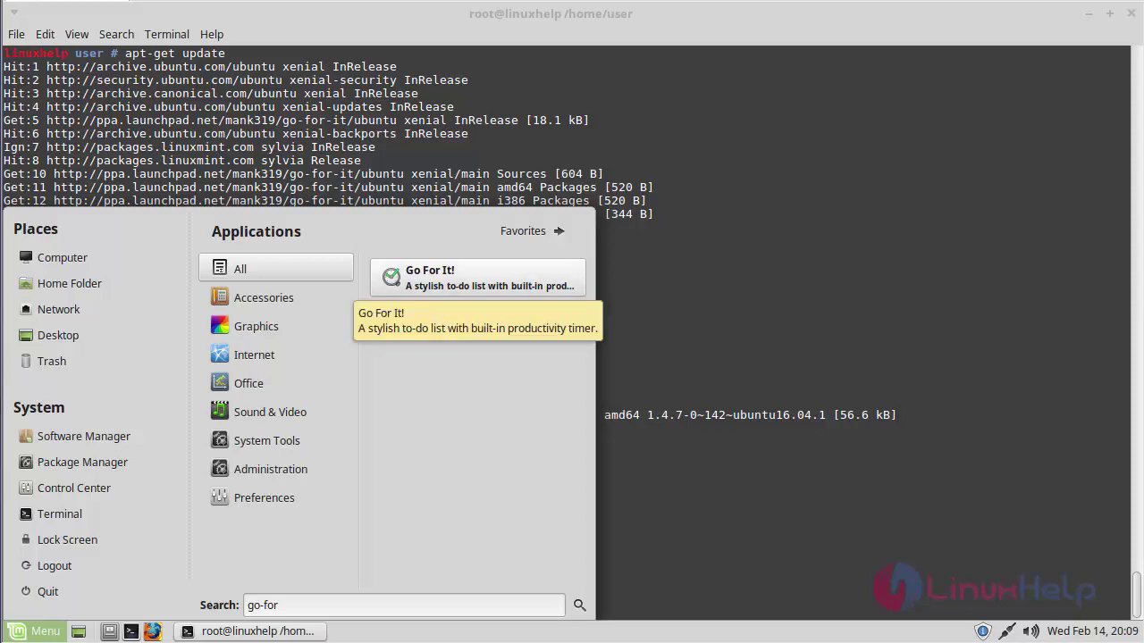
key("Return")
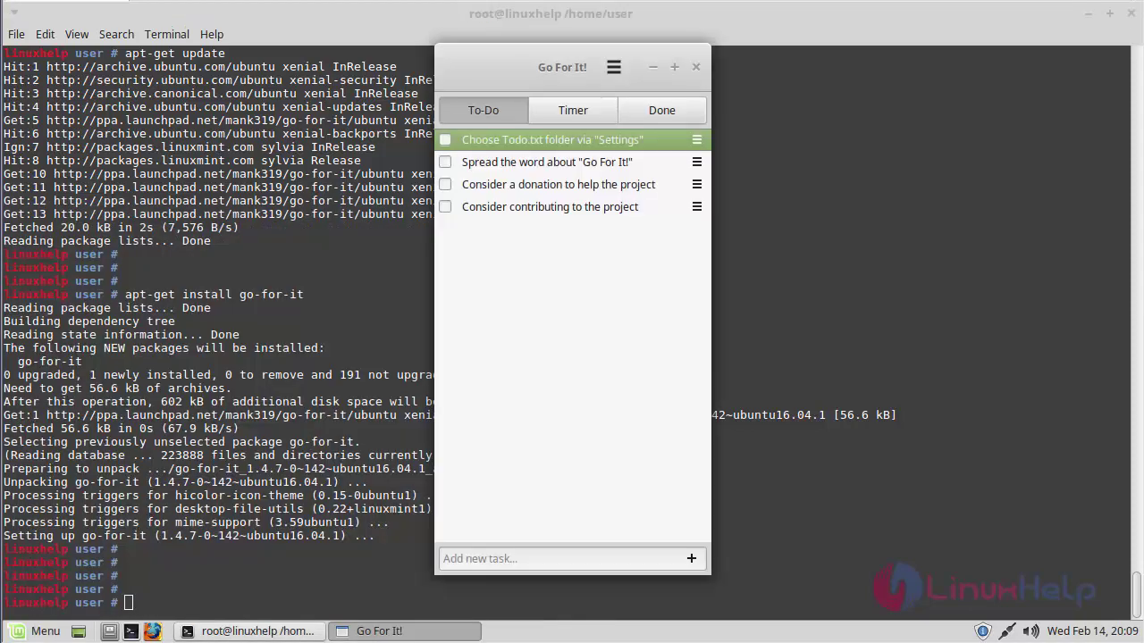
Step: Maximize Go For It! and show the Timer page with its 00:25:00 countdown
key("super+Up")
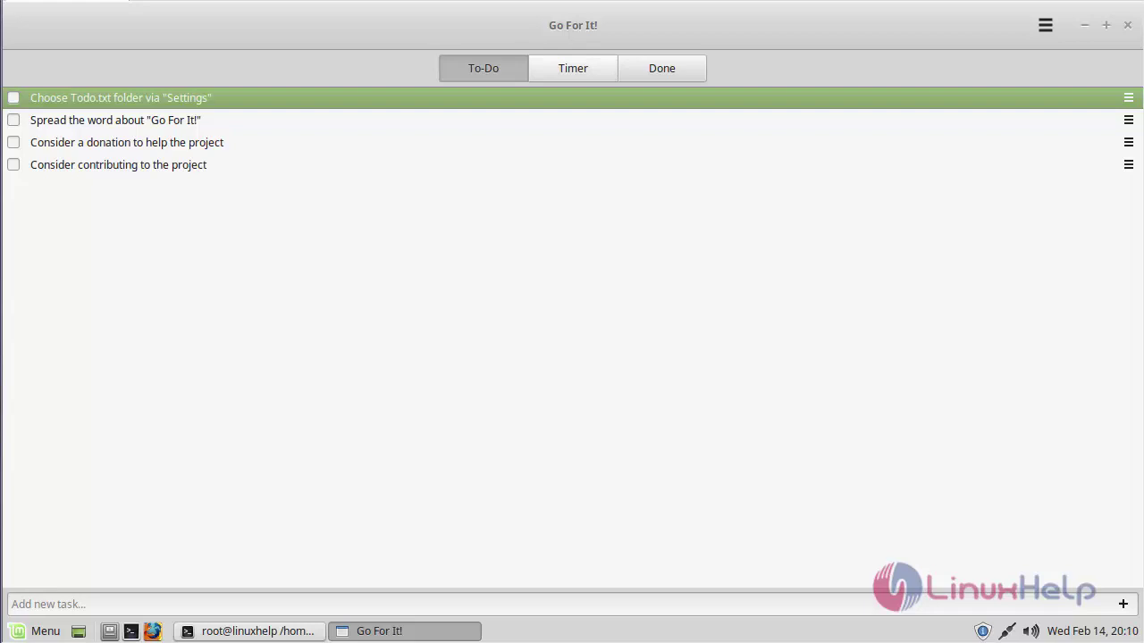
left_click(572, 68)
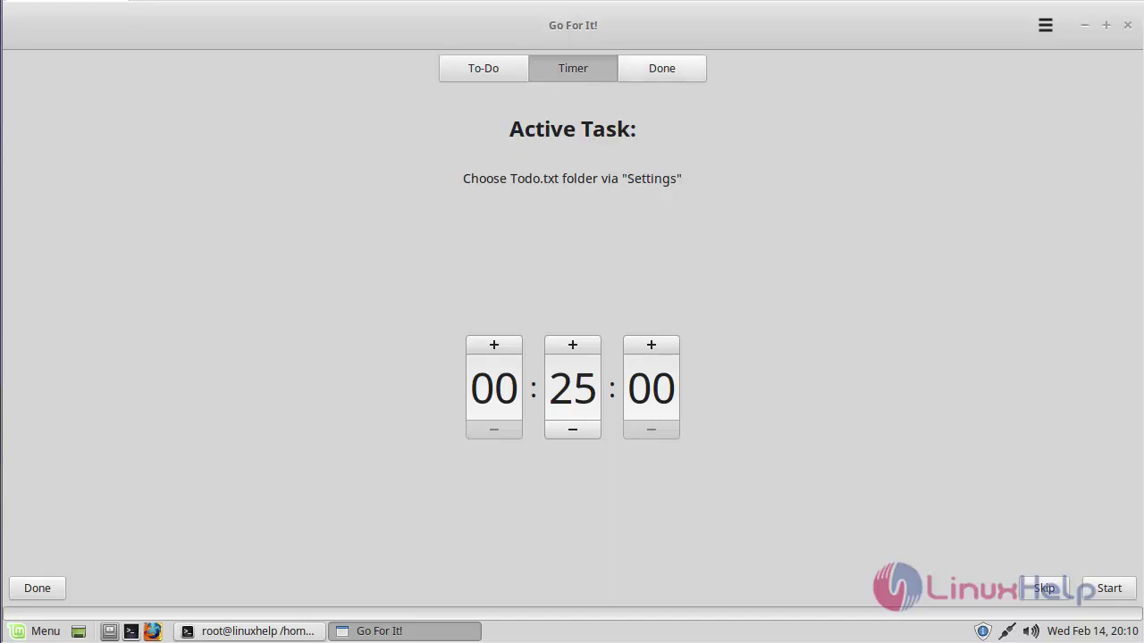
Step: View the empty Done list, then go back to the four-task To-Do list
left_click(661, 67)
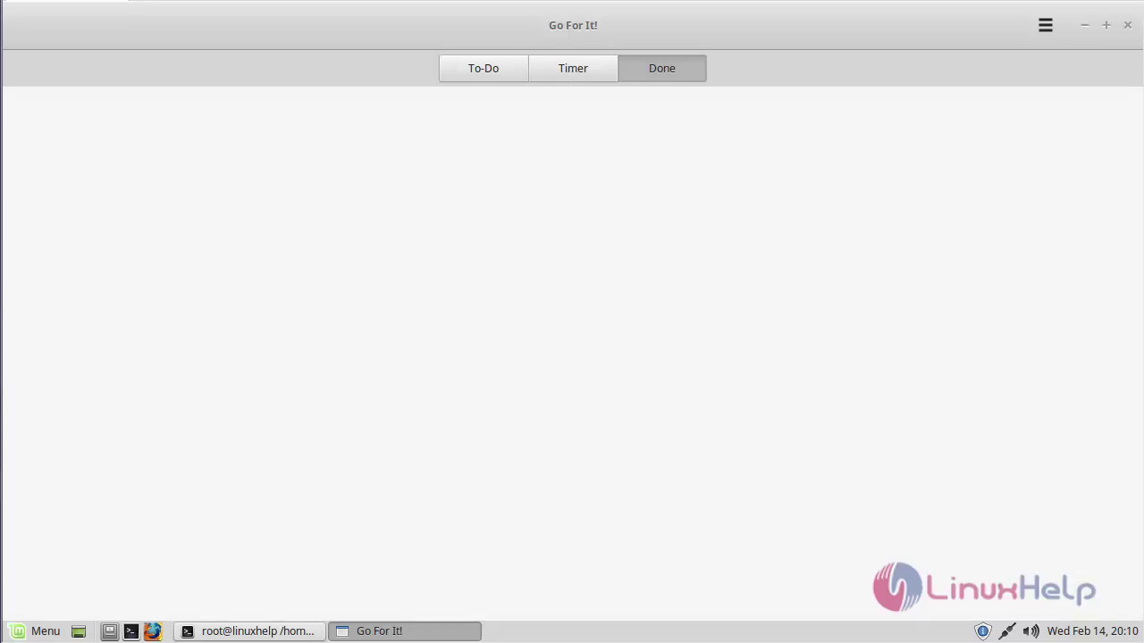
left_click(482, 68)
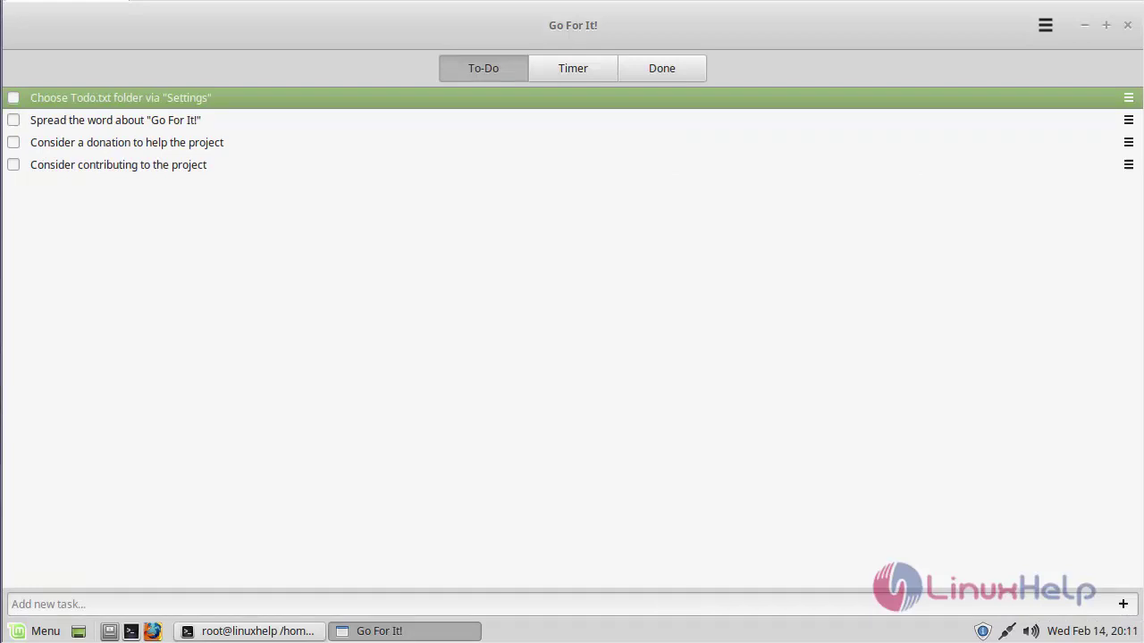
left_click(13, 604)
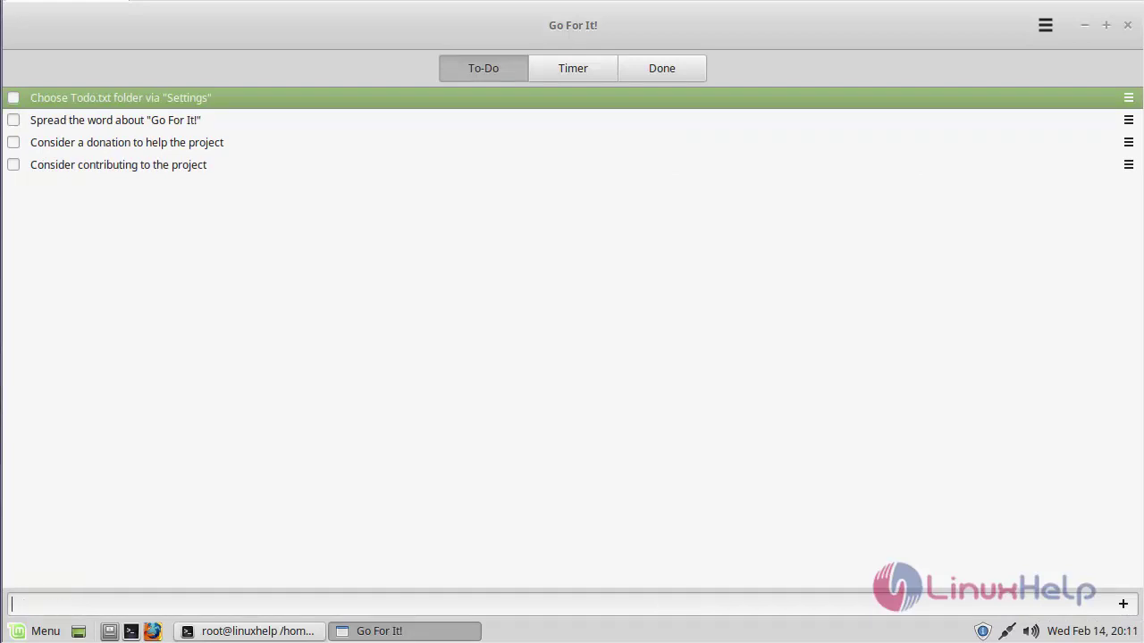